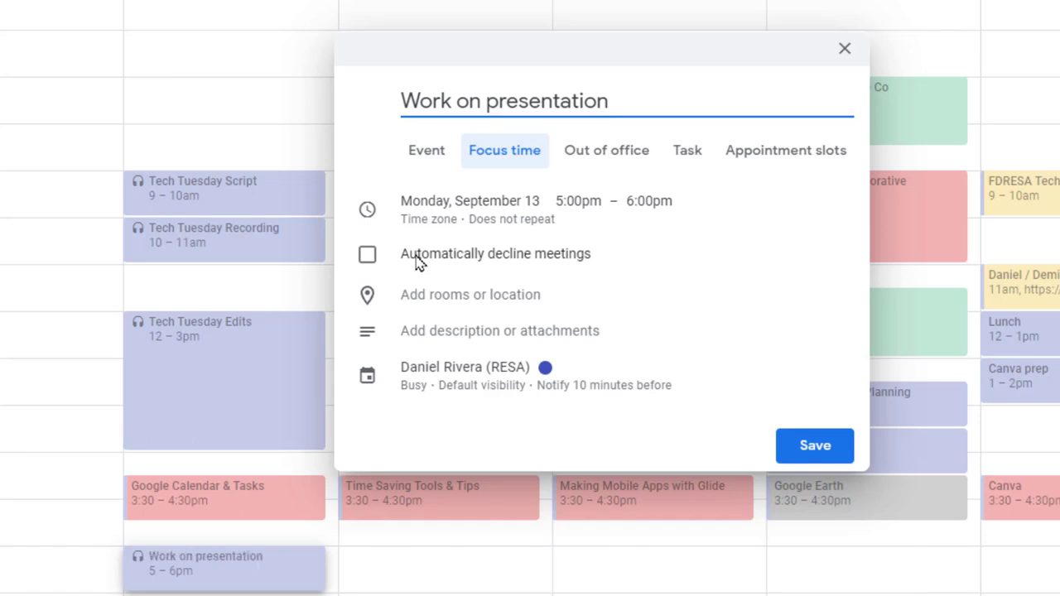
Step: Set the "Work on presentation" focus time to automatically decline new and existing meetings, save it, and check its details
{"action": "left_click", "coordinate": [419, 262]}
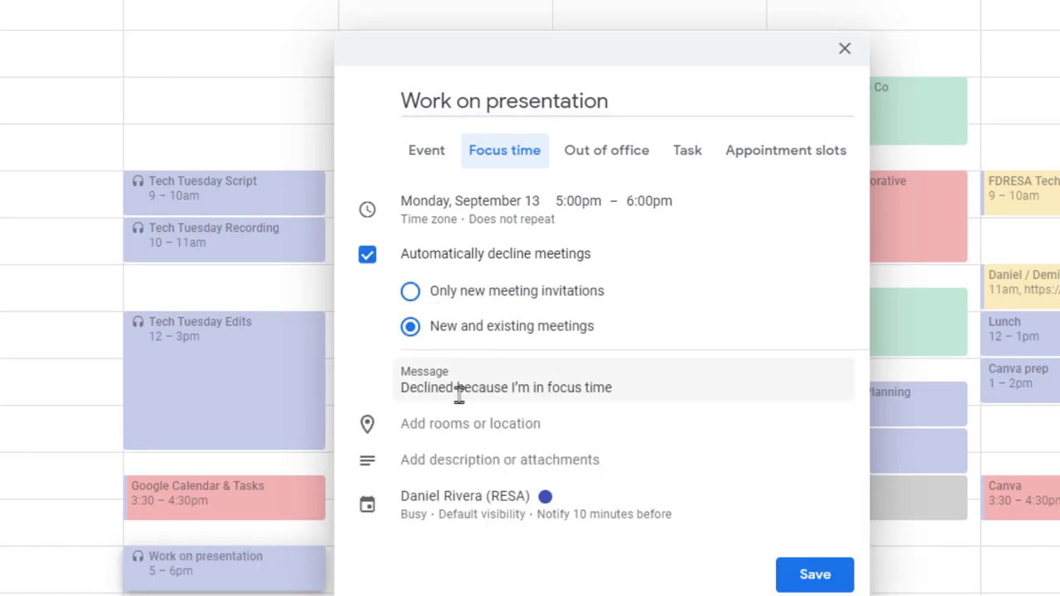
{"action": "left_click", "coordinate": [822, 553]}
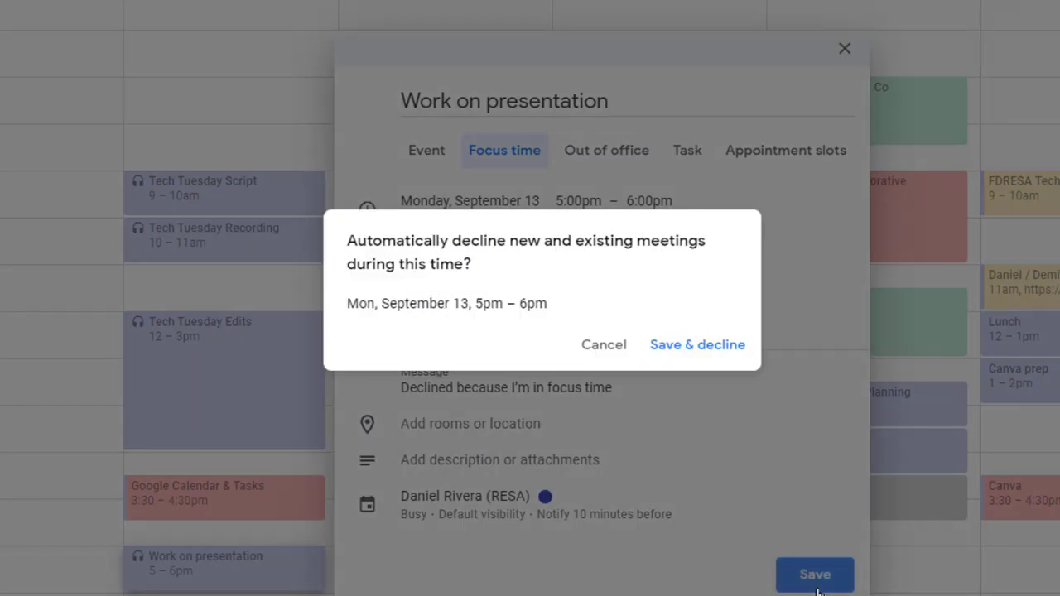
{"action": "left_click", "coordinate": [712, 346]}
{"action": "left_click", "coordinate": [249, 571]}
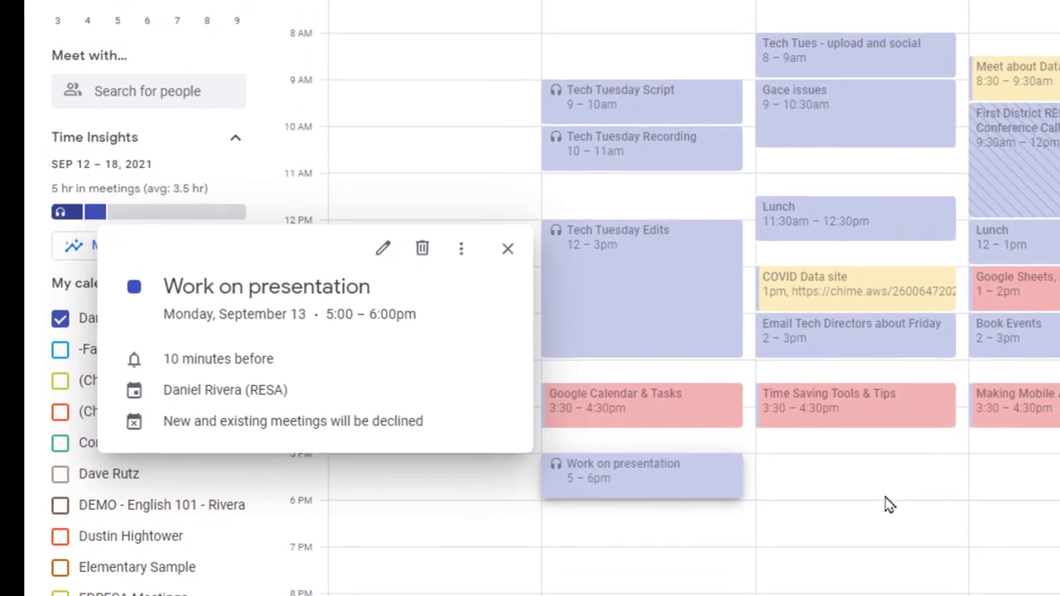
{"action": "left_click", "coordinate": [908, 443]}
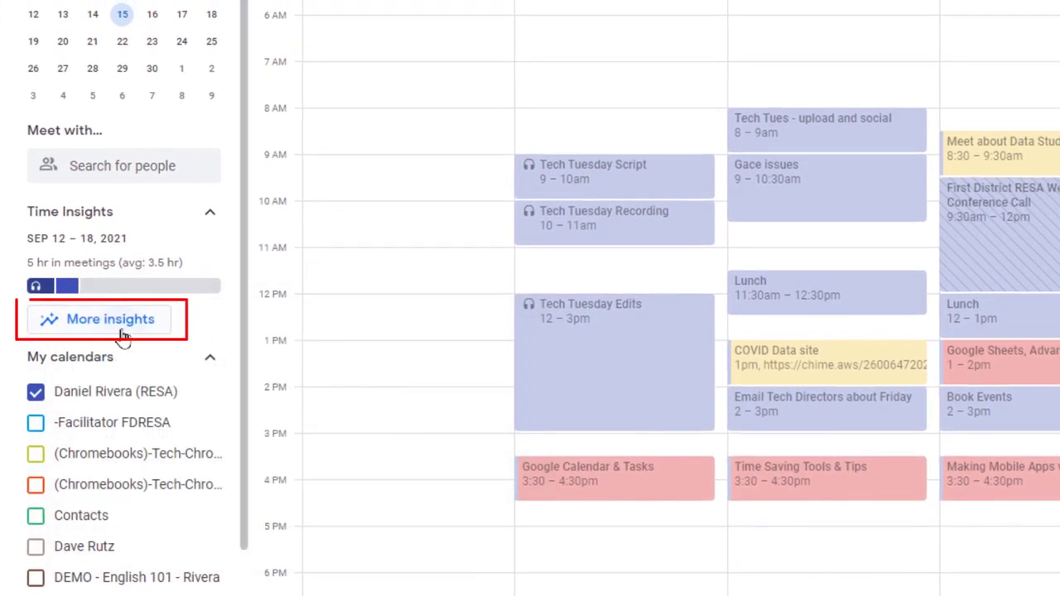
Step: Examine the detailed Time Insights for Sep 12–18, including the time breakdown, time in meetings and people you meet with
{"action": "left_click", "coordinate": [120, 330]}
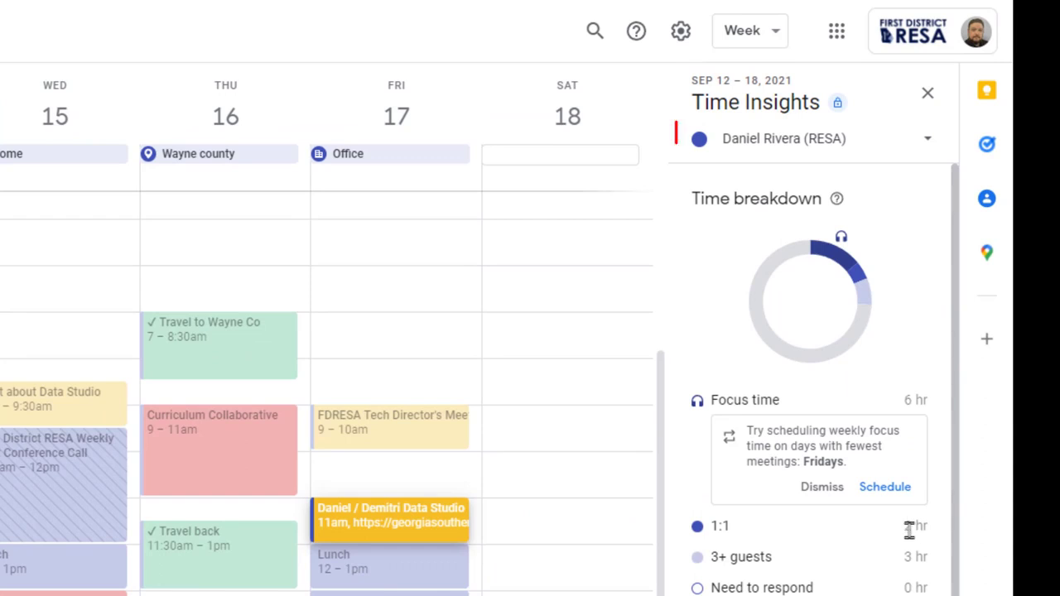
{"action": "left_click", "coordinate": [912, 139]}
{"action": "left_click", "coordinate": [833, 382]}
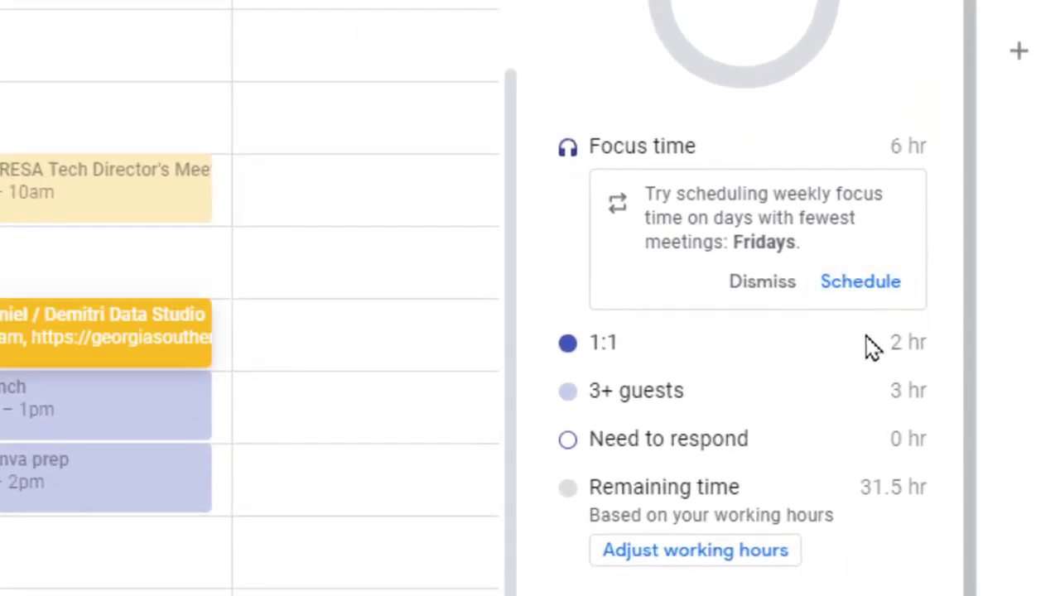
{"action": "scroll", "coordinate": [833, 505], "scroll_direction": "down", "scroll_amount": 1}
{"action": "scroll", "coordinate": [745, 331], "scroll_direction": "down", "scroll_amount": 7}
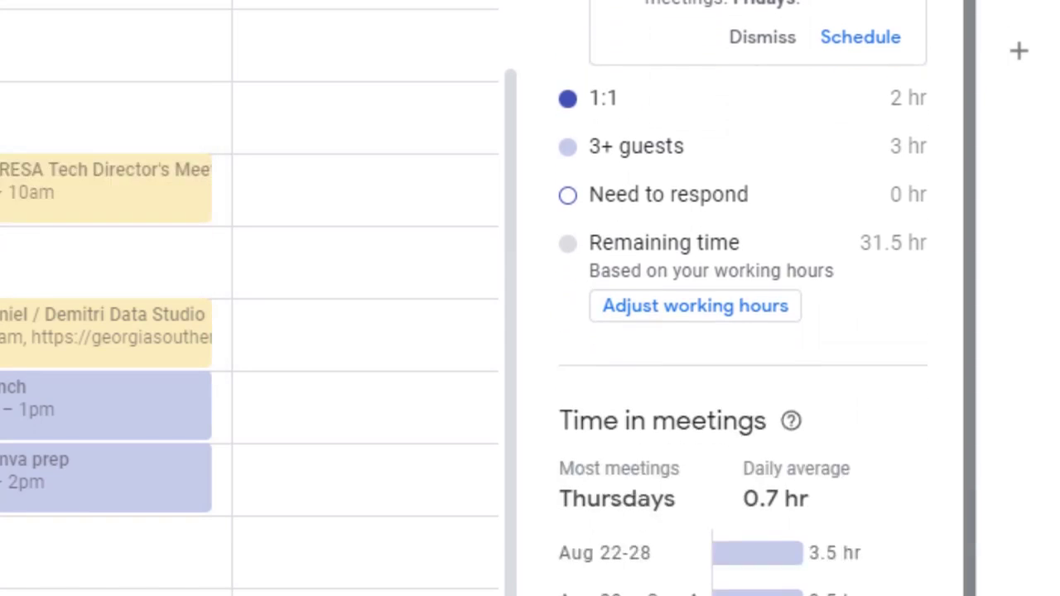
{"action": "left_click", "coordinate": [791, 33]}
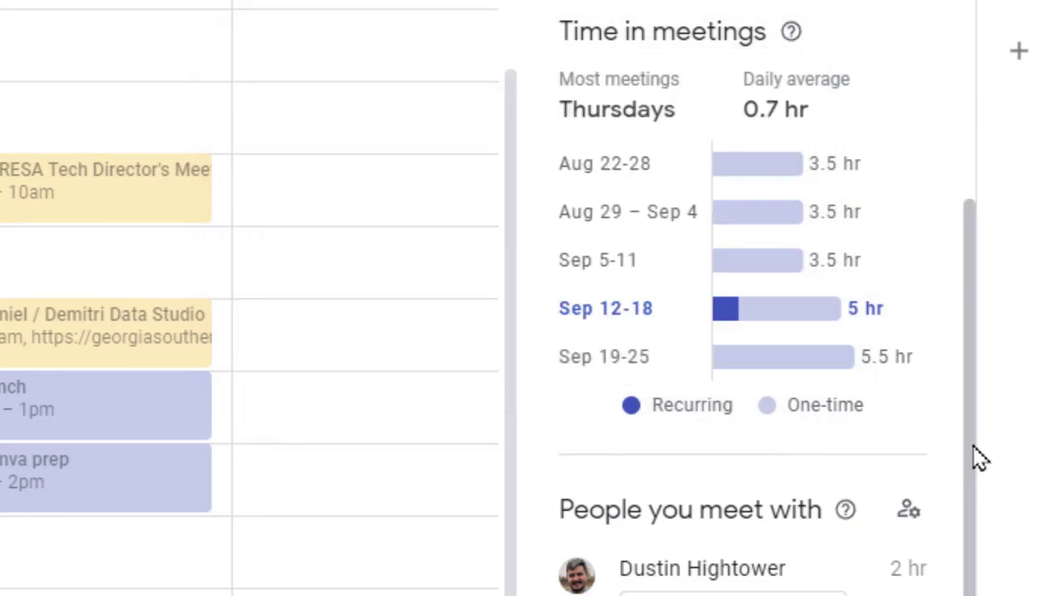
{"action": "scroll", "coordinate": [971, 451], "scroll_direction": "down", "scroll_amount": 1}
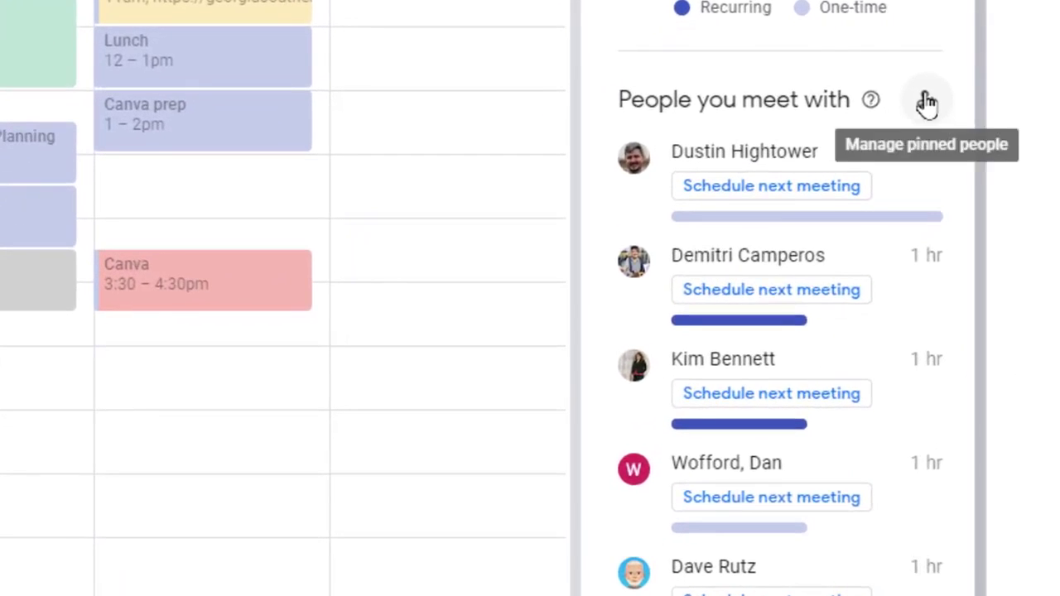
Step: Pin a suggested collaborator in the Time Insights list of people you meet with
{"action": "scroll", "coordinate": [926, 102], "scroll_direction": "up", "scroll_amount": 1}
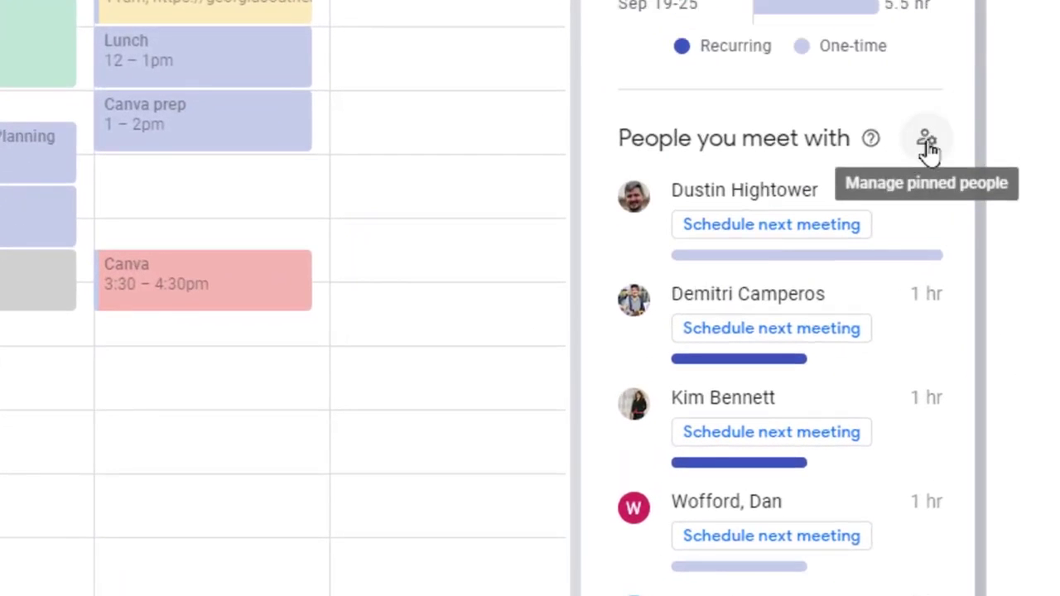
{"action": "left_click", "coordinate": [927, 141]}
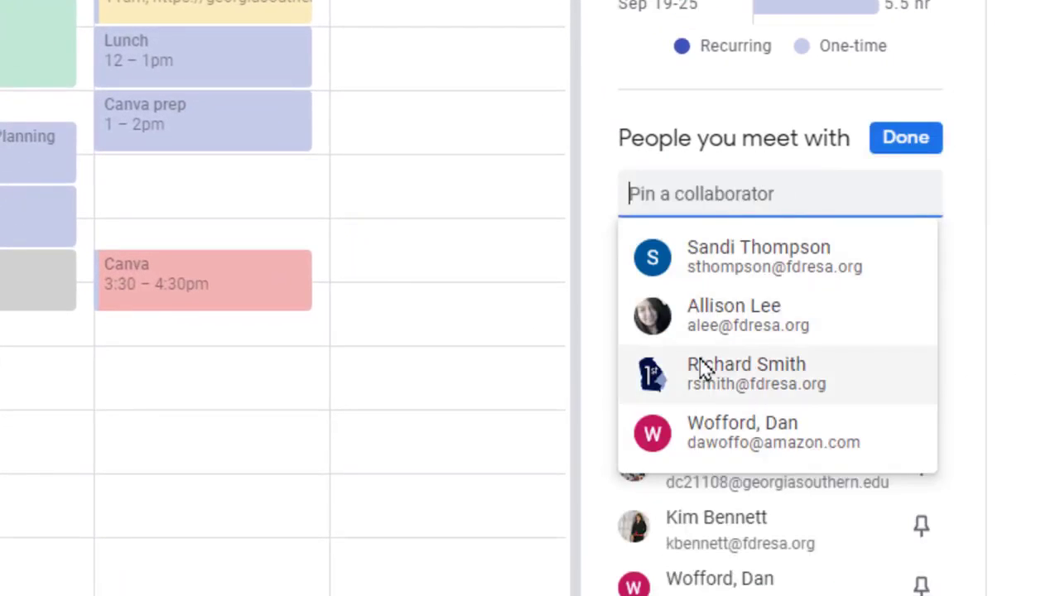
{"action": "left_click", "coordinate": [750, 388]}
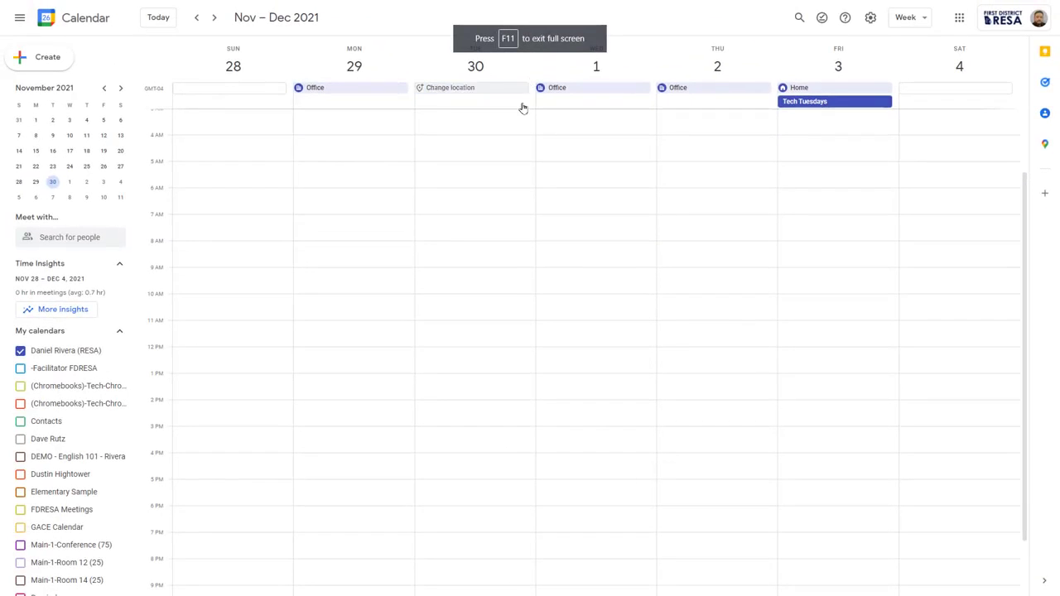
Step: Create an event titled "Test Event" on Monday, November 29 from 10:00am to 11:00am
{"action": "left_click", "coordinate": [360, 303]}
{"action": "type", "text": "Test Event"}
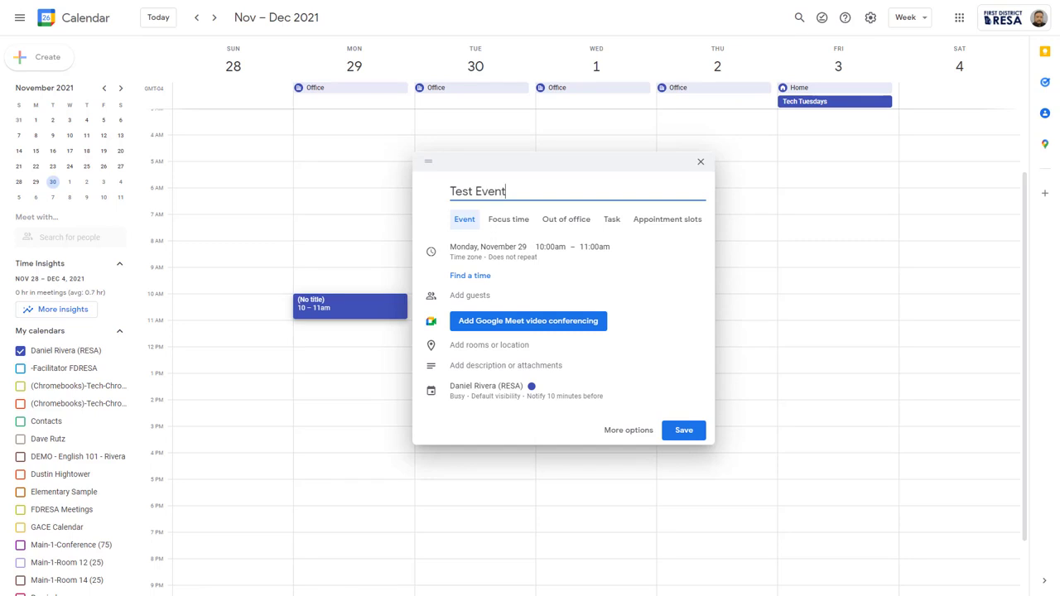
{"action": "key", "text": "Return"}
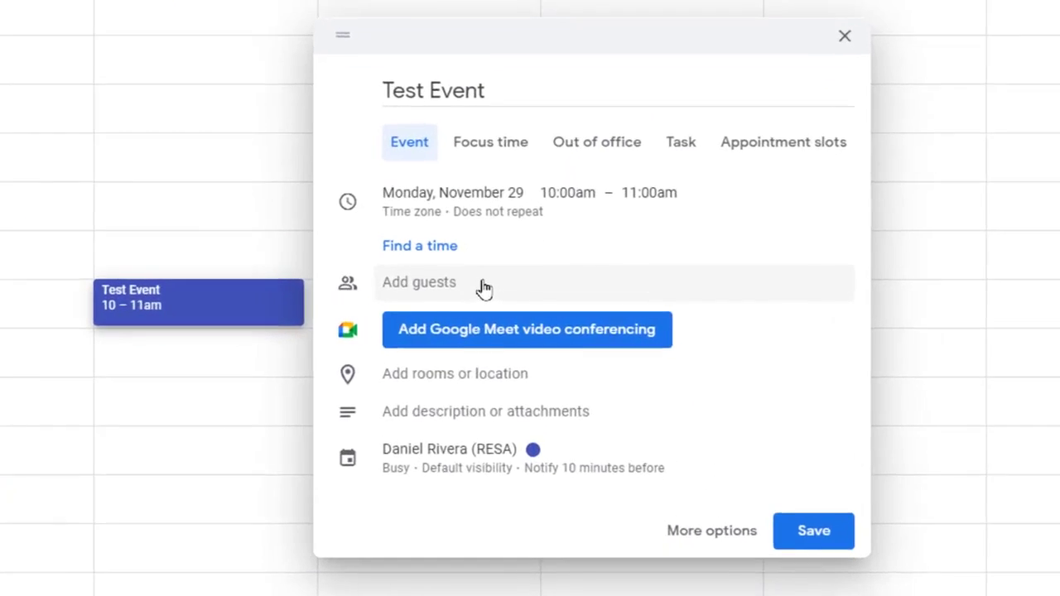
Step: Add Student 01, the organizer's outside account and FDRESA ETC as guests of Test Event
{"action": "left_click", "coordinate": [502, 296]}
{"action": "type", "text": "student"}
{"action": "key", "text": "Return"}
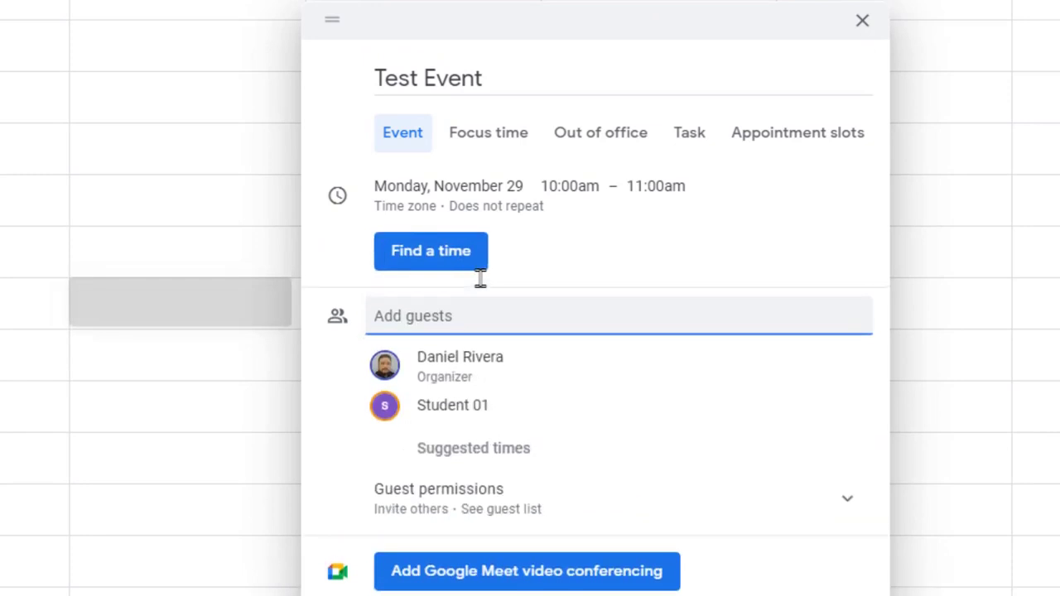
{"action": "type", "text": "riv"}
{"action": "left_click", "coordinate": [480, 413]}
{"action": "type", "text": "etc"}
{"action": "key", "text": "Return"}
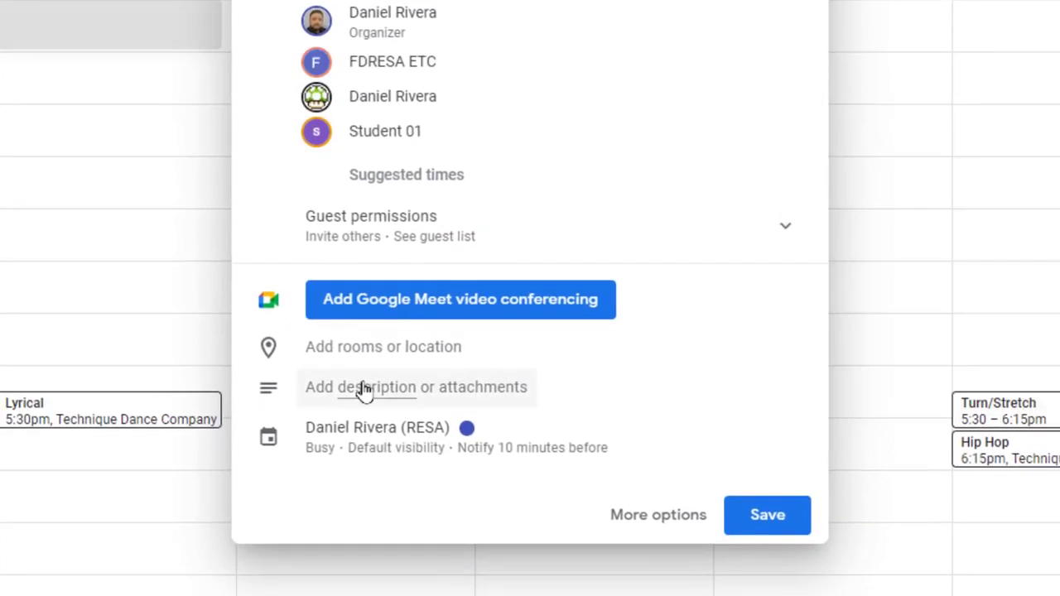
Step: Open the full event options and attach the "Demo: Favorite Chrome Extensions" slides, browsing the available file sources
{"action": "left_click", "coordinate": [362, 390]}
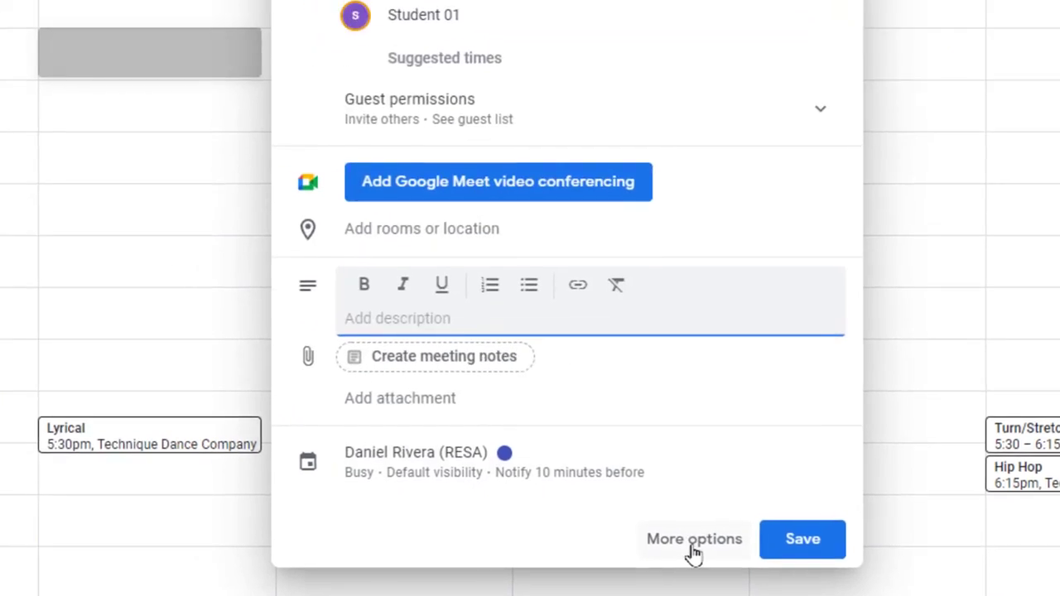
{"action": "left_click", "coordinate": [656, 522]}
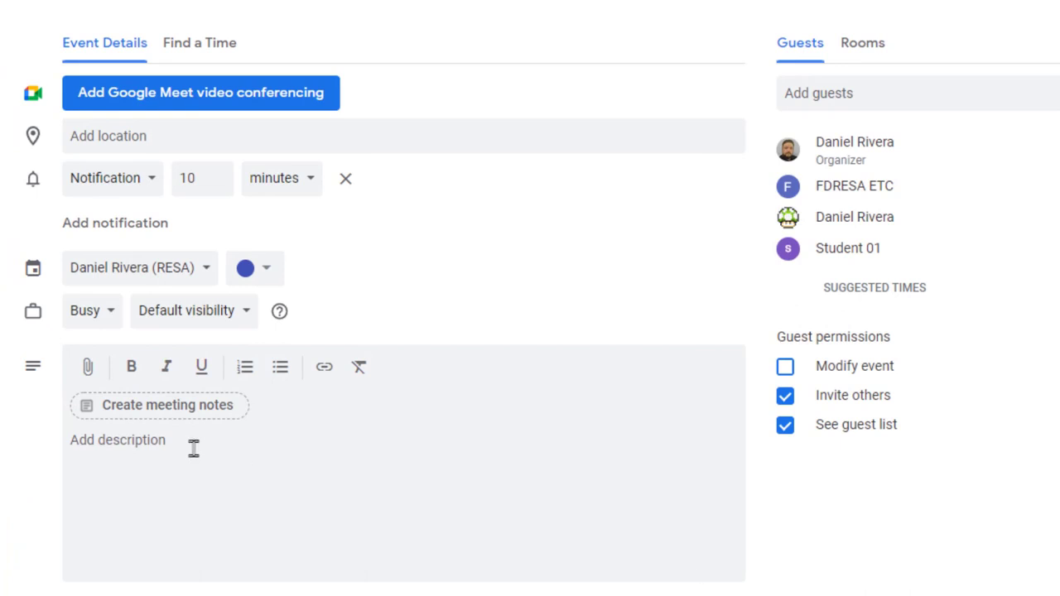
{"action": "left_click", "coordinate": [88, 368]}
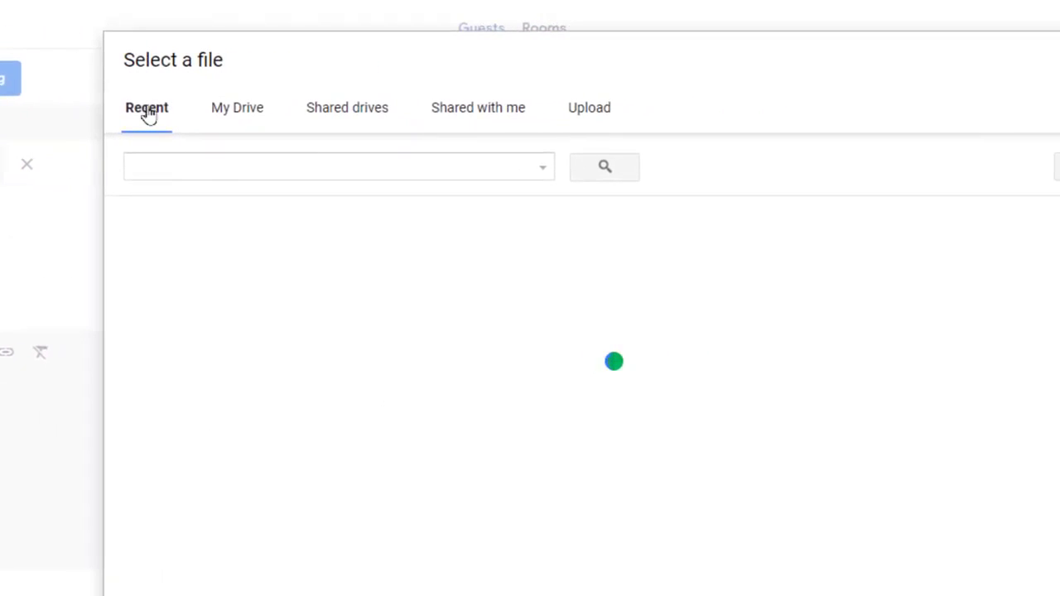
{"action": "left_click", "coordinate": [250, 119]}
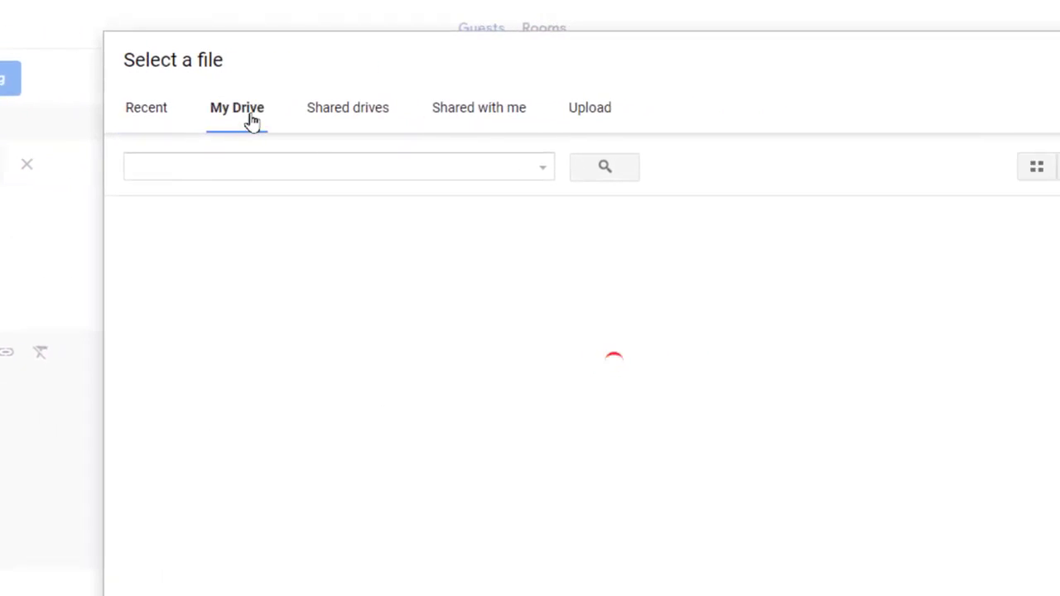
{"action": "left_click", "coordinate": [353, 111]}
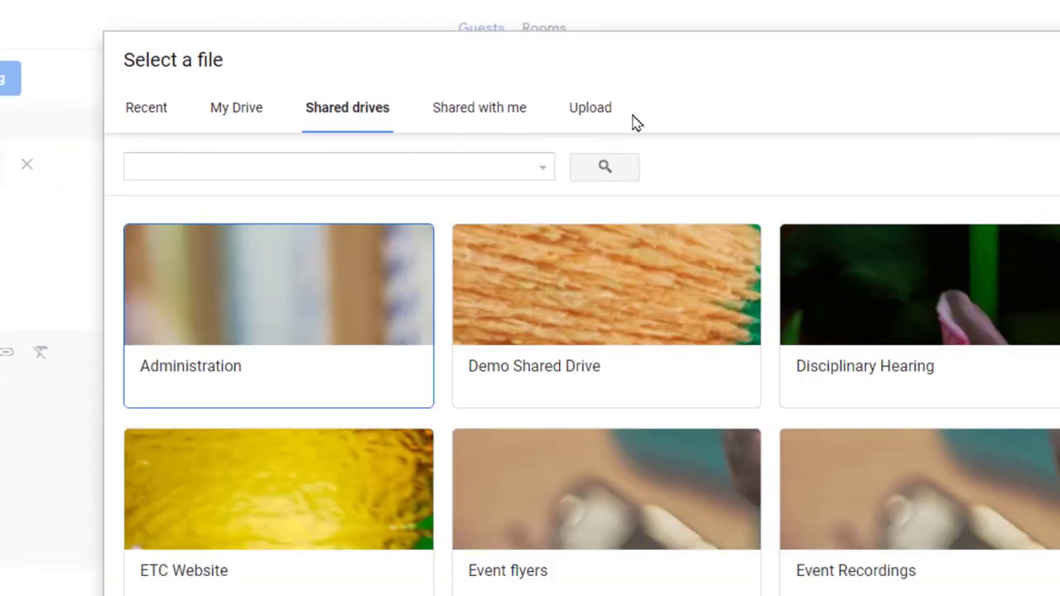
{"action": "left_click", "coordinate": [589, 115]}
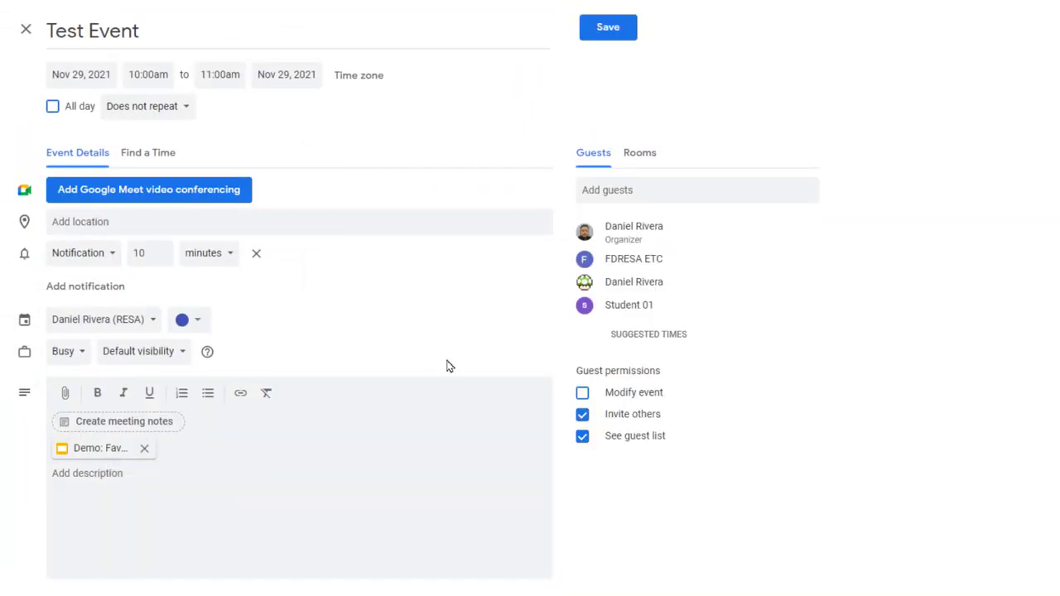
Step: Save Test Event and send invitation emails to all guests, including the one outside the organization
{"action": "left_click", "coordinate": [606, 29]}
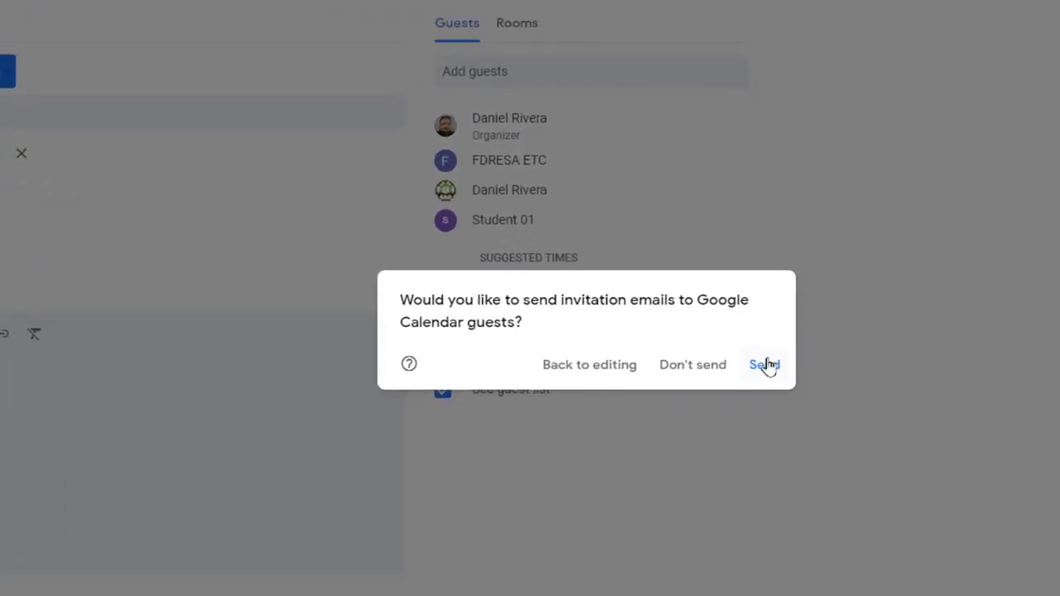
{"action": "left_click", "coordinate": [715, 324]}
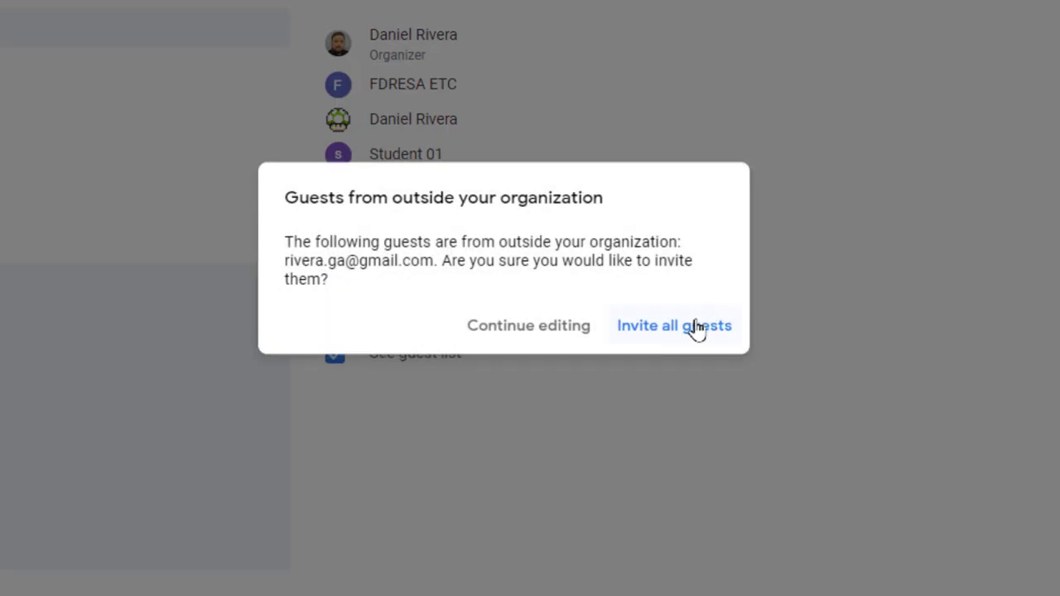
{"action": "left_click", "coordinate": [696, 326]}
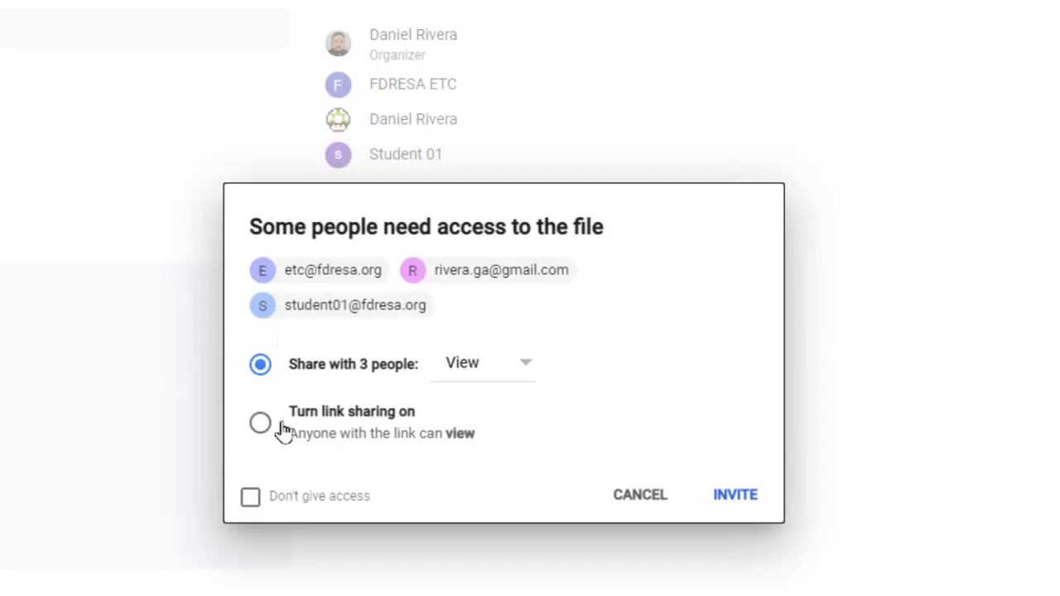
Step: Share the attached file with the three guests with View access and approve sharing it outside the organization
{"action": "left_click", "coordinate": [516, 373]}
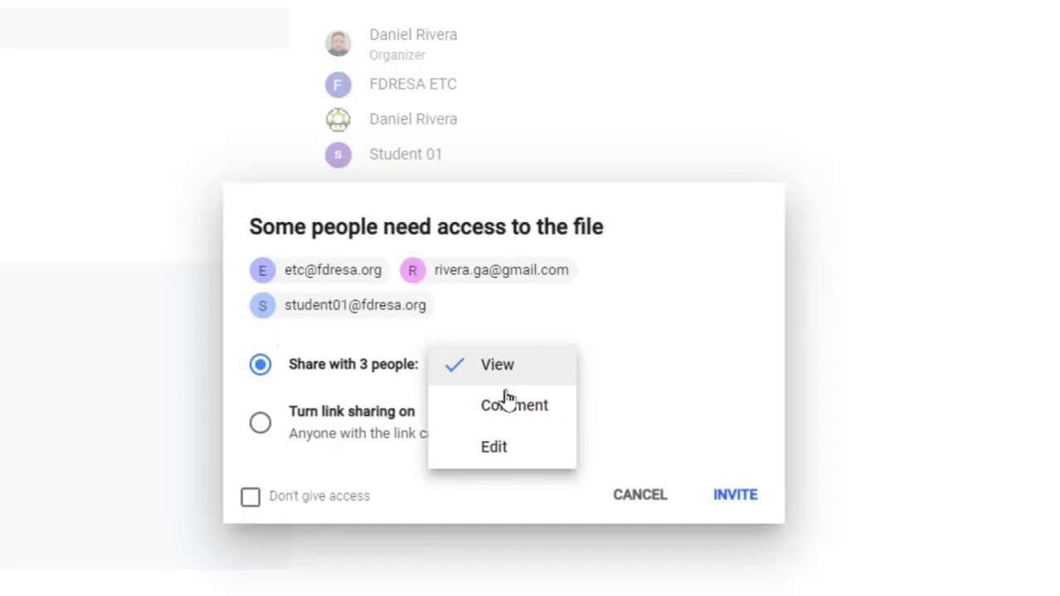
{"action": "left_click", "coordinate": [732, 495]}
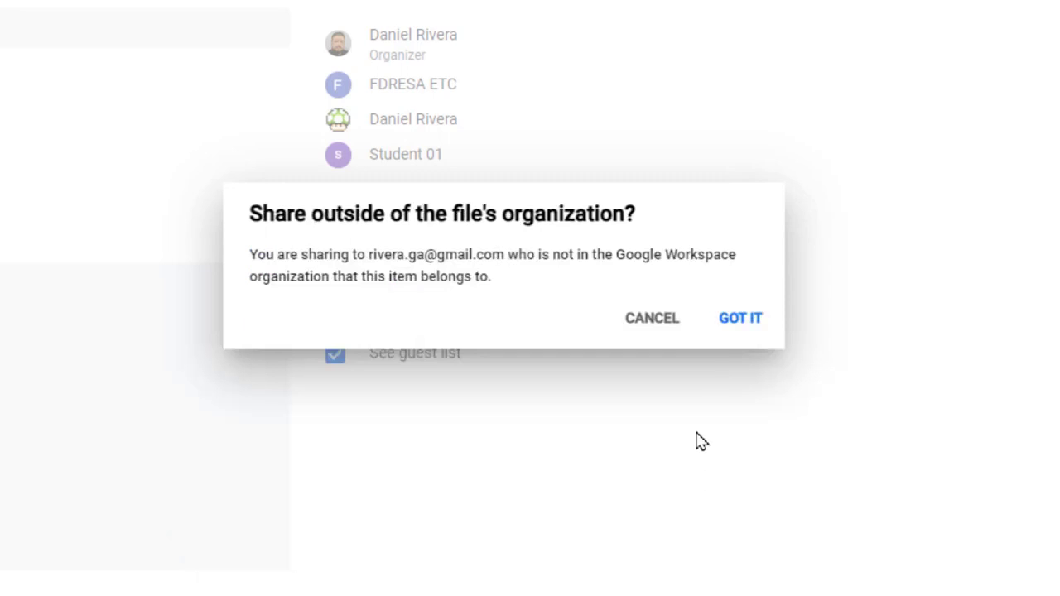
{"action": "left_click", "coordinate": [743, 319]}
{"action": "left_click", "coordinate": [736, 495]}
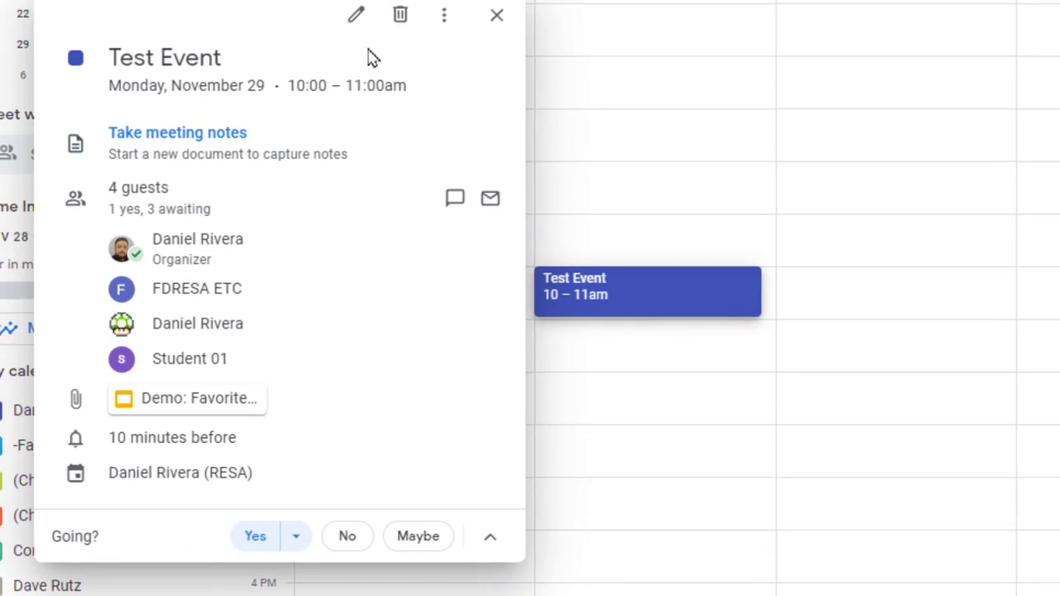
Step: Edit Test Event to create a meeting notes document, save it, and open the notes from the event
{"action": "left_click", "coordinate": [355, 16]}
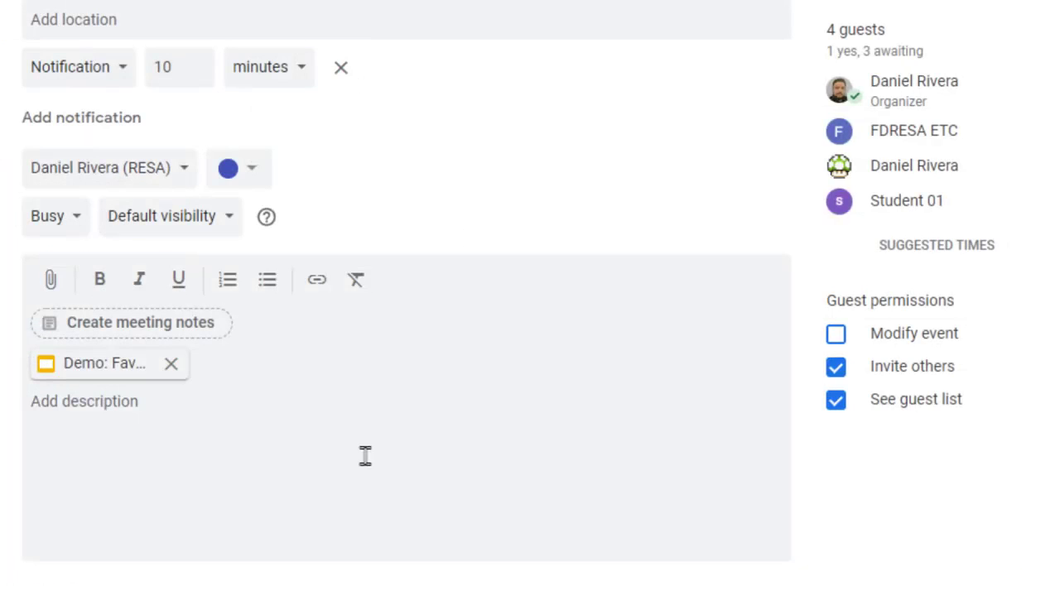
{"action": "left_click", "coordinate": [141, 328]}
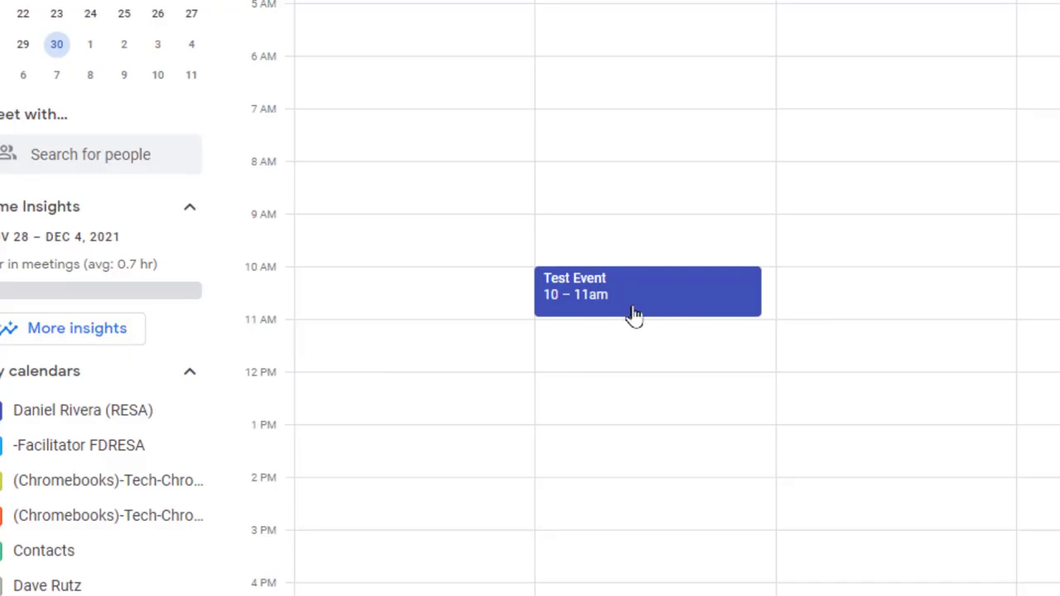
{"action": "left_click", "coordinate": [667, 300]}
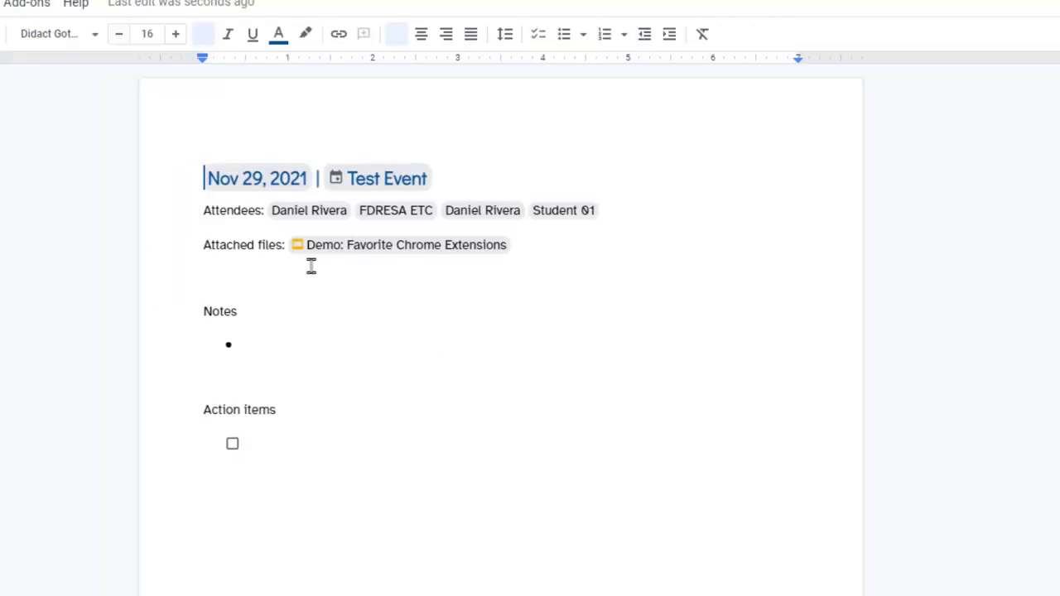
Step: Enter "Woo!" as the first bullet under Notes in the meeting notes document and start a new bullet
{"action": "mouse_move", "coordinate": [261, 181]}
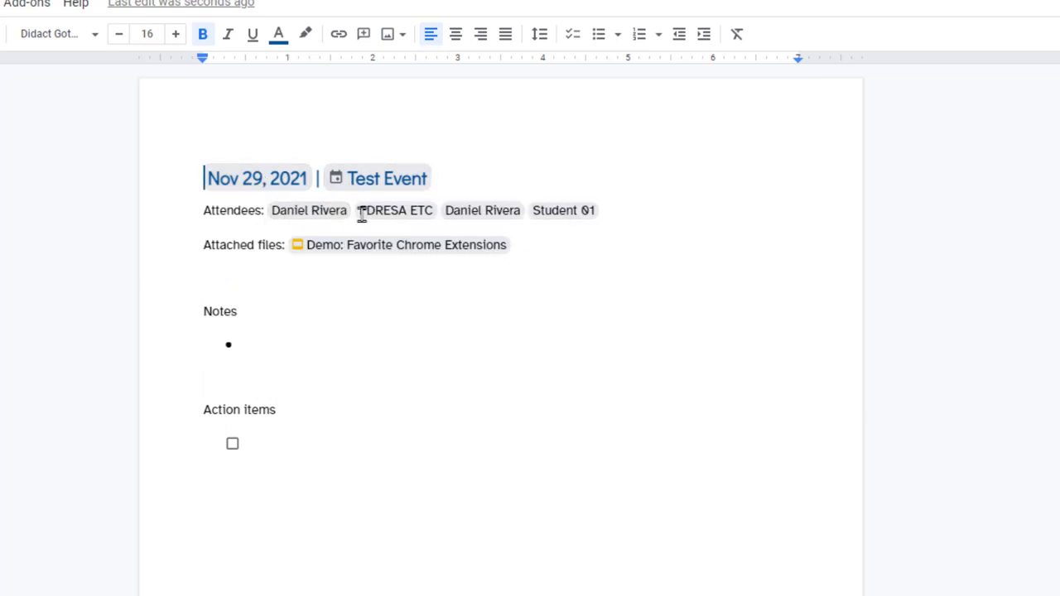
{"action": "mouse_move", "coordinate": [566, 214]}
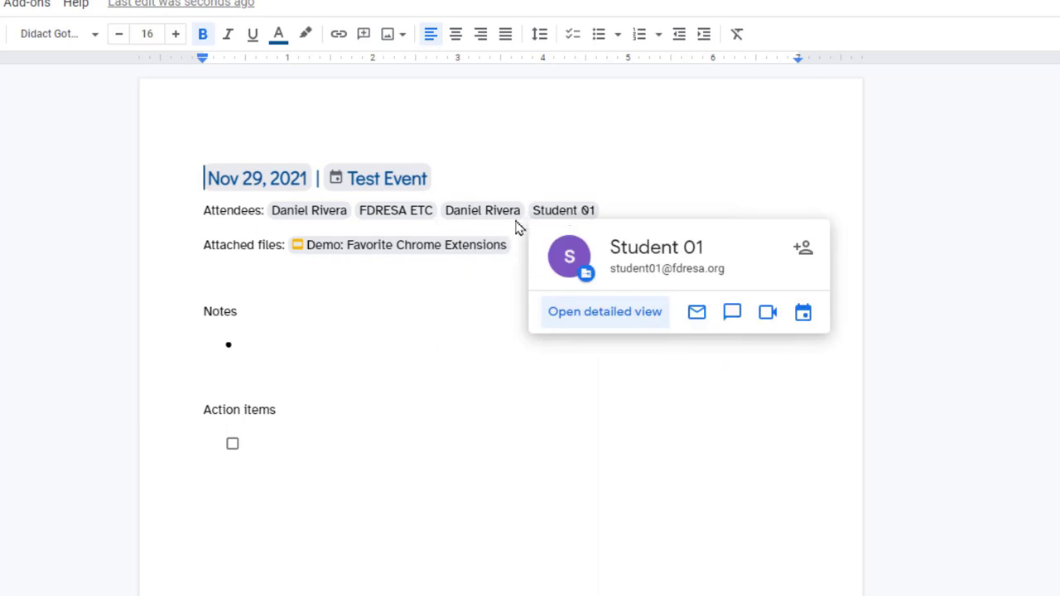
{"action": "left_click", "coordinate": [278, 282]}
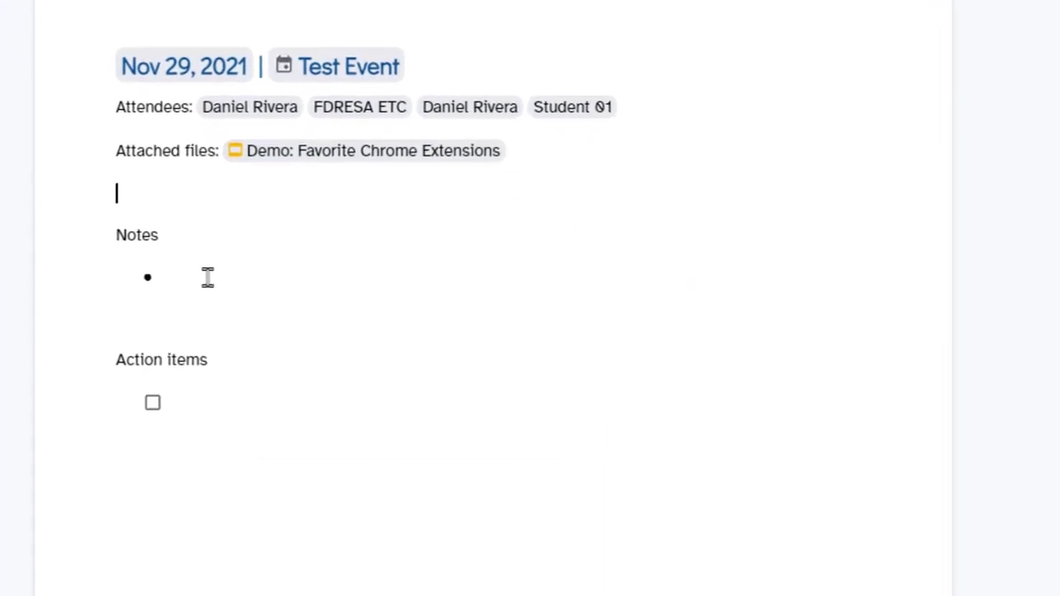
{"action": "left_click", "coordinate": [208, 277]}
{"action": "type", "text": "woo!"}
{"action": "key", "text": "Return"}
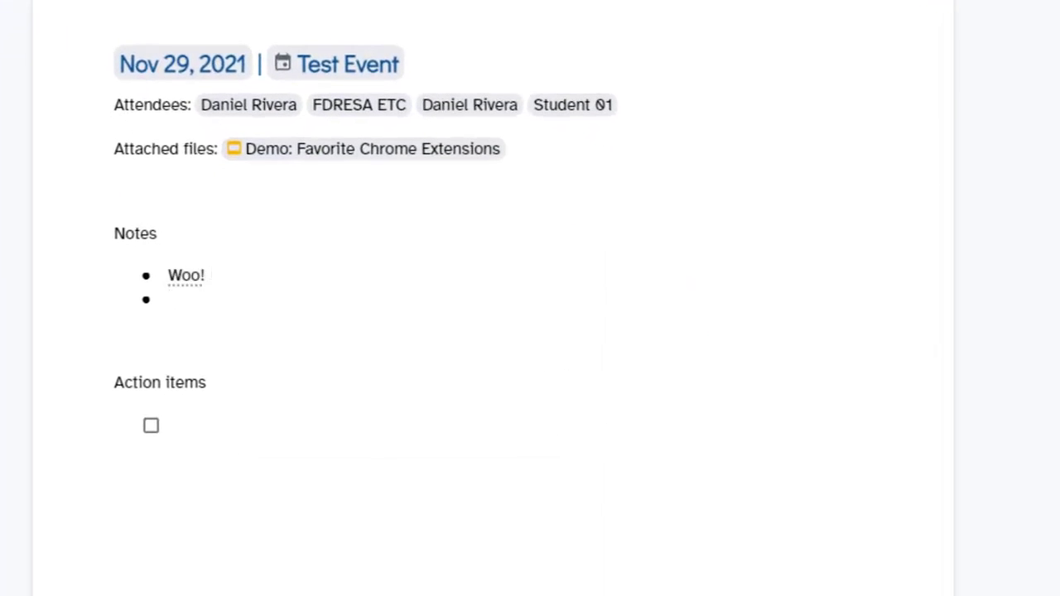
Step: Add the action items Create presentation, Calibrate gizmos, Deploy Mind Control Devices and Take Over the World, and check off the first two
{"action": "left_click", "coordinate": [247, 432]}
{"action": "type", "text": "Create presentation Calibrate gizmos Deploy Mind Control Devices Take Over the World"}
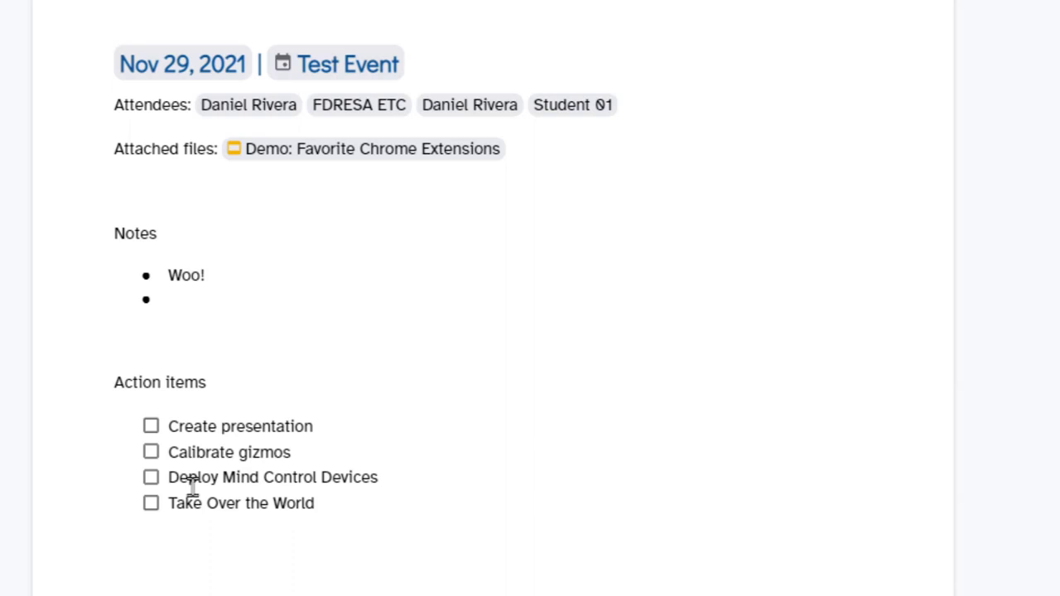
{"action": "left_click", "coordinate": [151, 427]}
{"action": "left_click", "coordinate": [150, 452]}
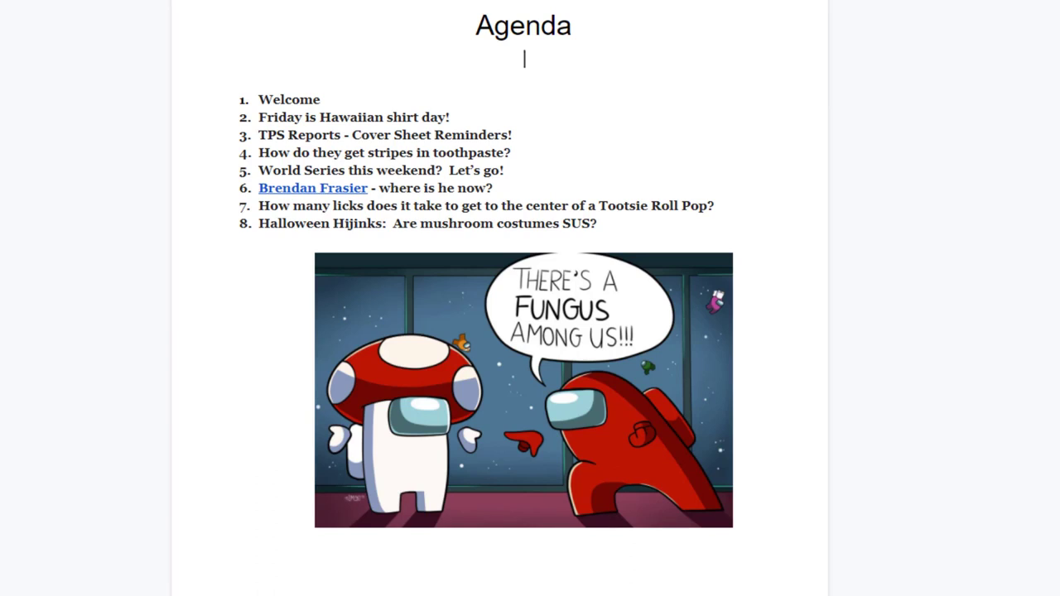
Step: Insert a meeting notes template for Test Event below the Agenda heading, and share and attach the document to the event
{"action": "left_click", "coordinate": [577, 65]}
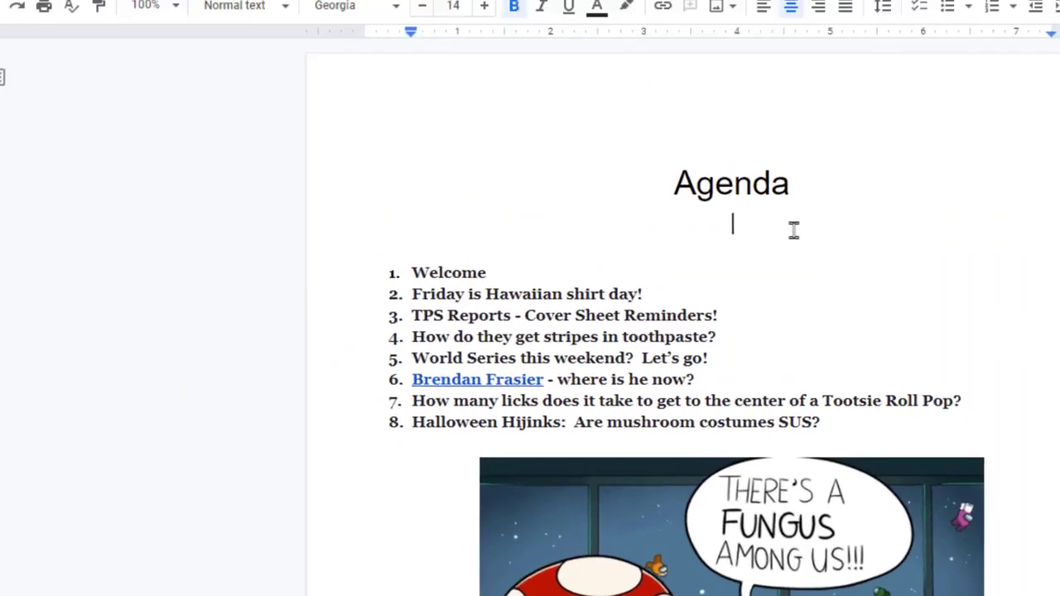
{"action": "key", "text": "Return"}
{"action": "left_click", "coordinate": [232, 46]}
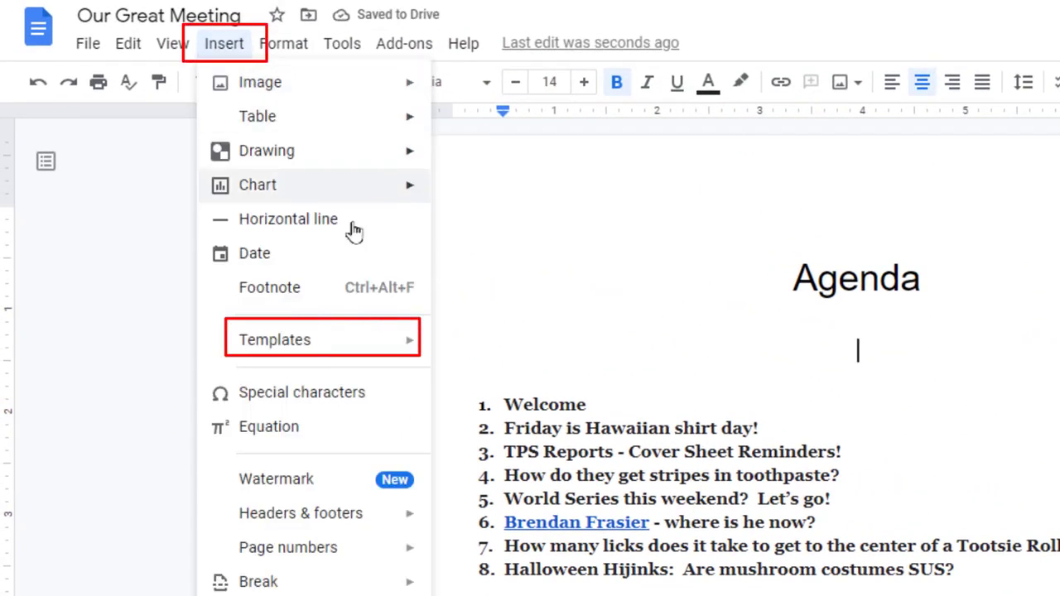
{"action": "mouse_move", "coordinate": [332, 348]}
{"action": "left_click", "coordinate": [573, 349]}
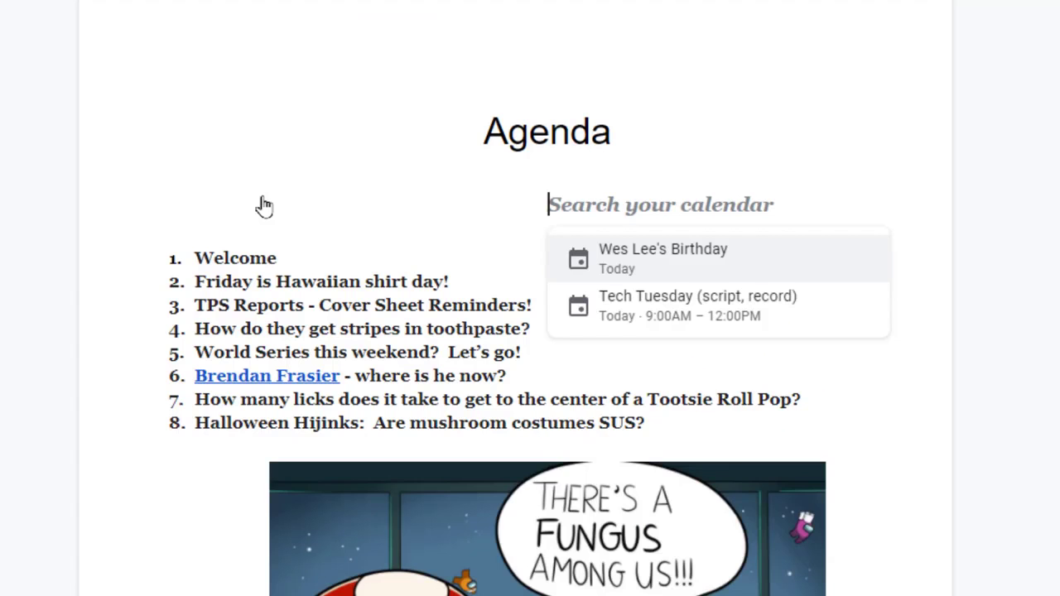
{"action": "type", "text": "test"}
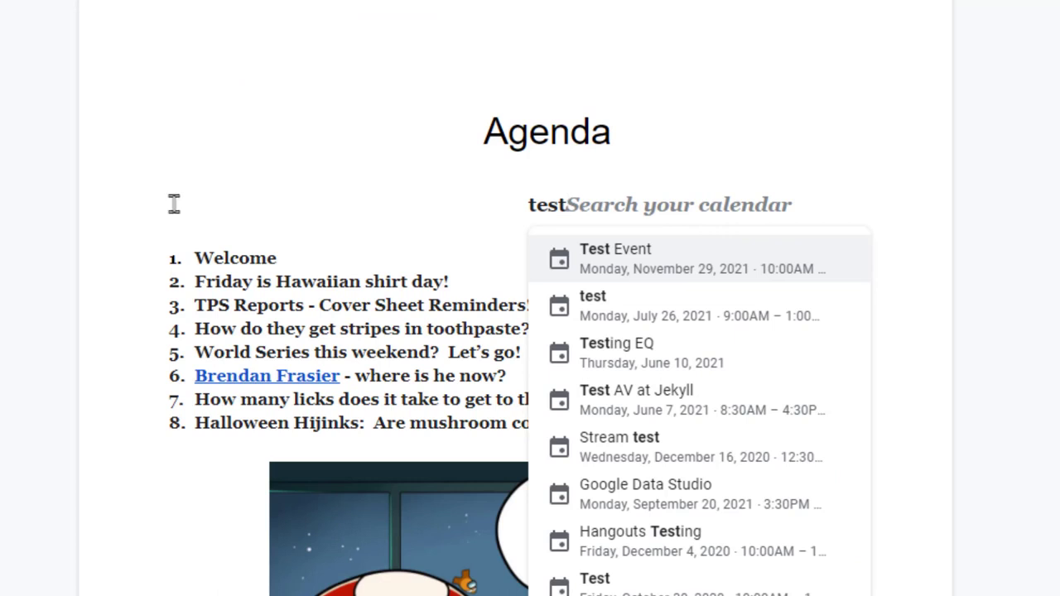
{"action": "left_click", "coordinate": [688, 259]}
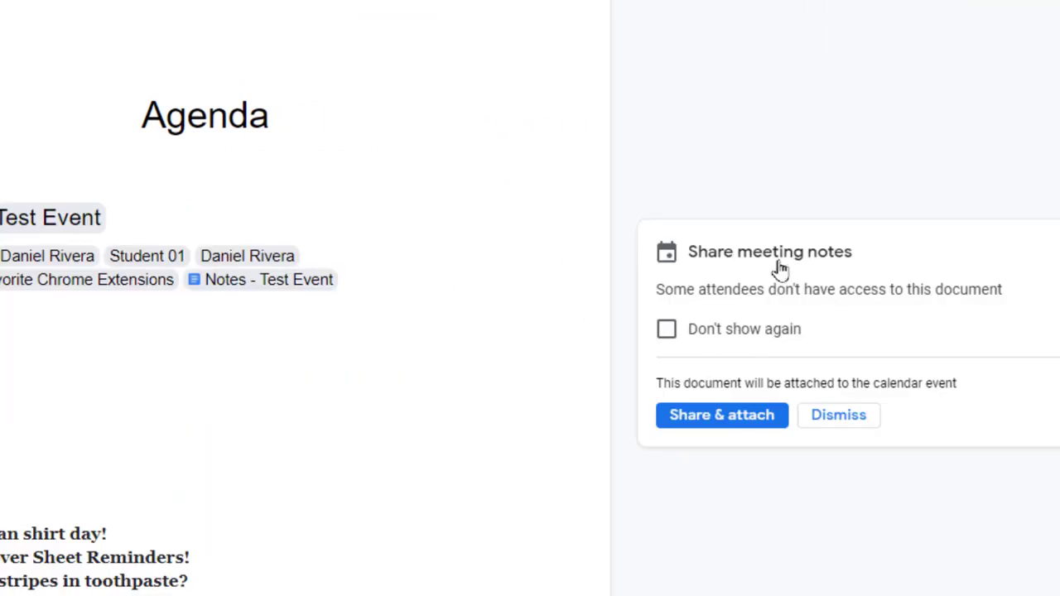
{"action": "left_click", "coordinate": [743, 418]}
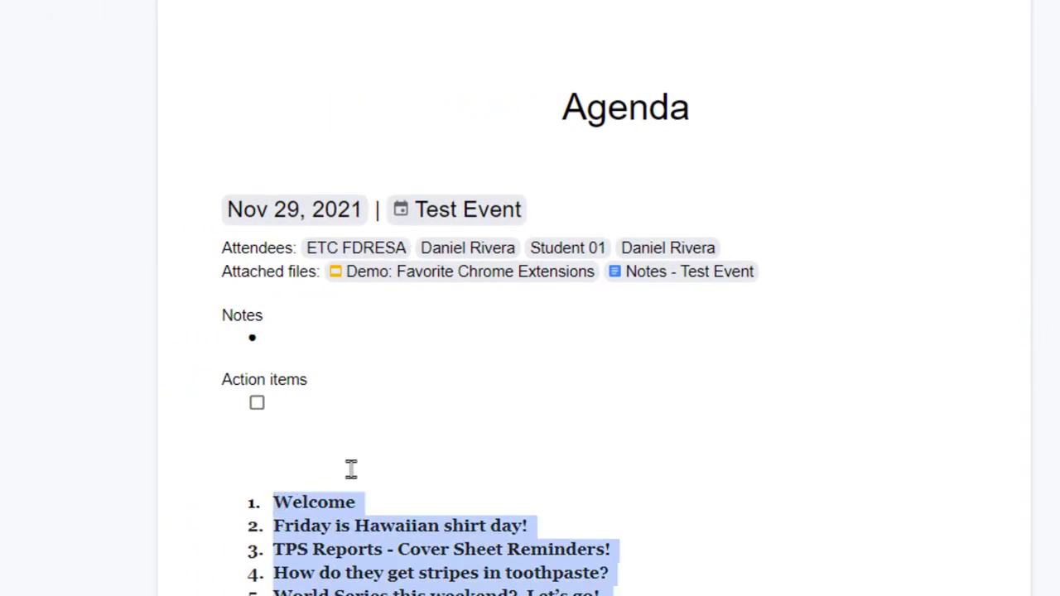
Step: Move the numbered agenda list into the Notes section, and open the attached Our Great Meeting document from Test Event in Google Calendar
{"action": "key", "text": "BackSpace"}
{"action": "type", "text": "Welcome Friday is Hawaiian shirt day! TPS Reports - Cover Sheet Reminders! How do they get stripes in toothpaste? World Series this weekend?  Let's go! Brendan Frasier - where is he now? How many licks does it take to get to the center of a Tootsie Roll Pop? Halloween Hijinks:  Are mushroom costumes SUS?"}
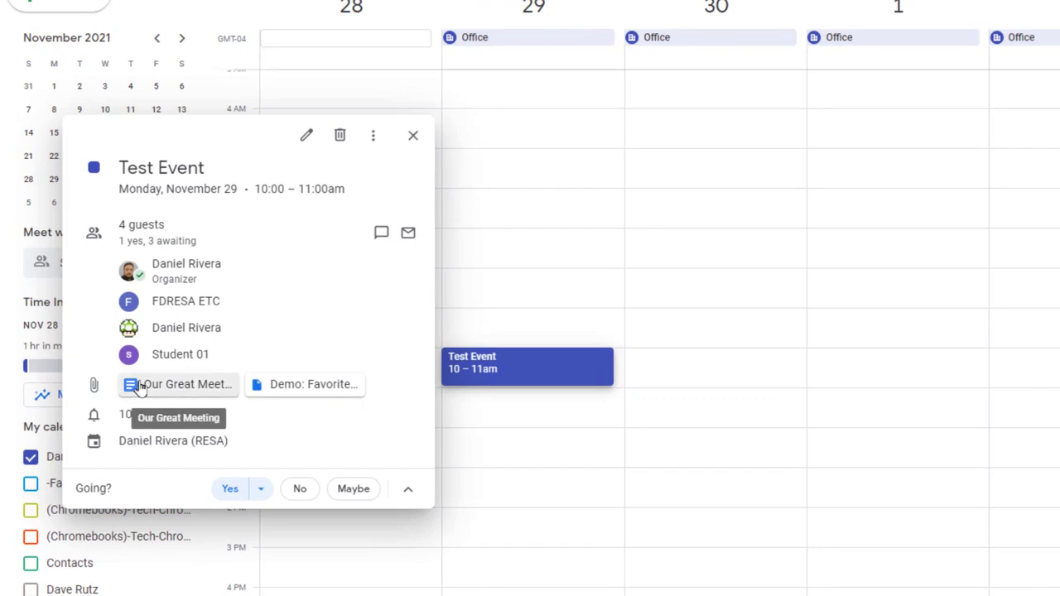
{"action": "left_click", "coordinate": [182, 386]}
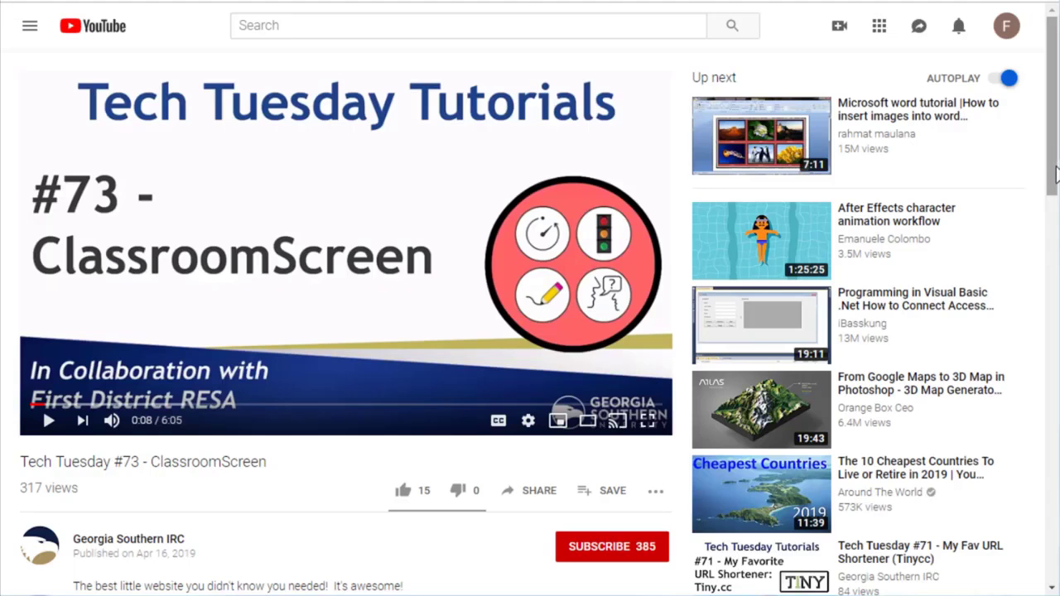
Step: Switch to YouTube, like the Tech Tuesday #73 - ClassroomScreen video, and subscribe to the Georgia Southern IRC channel
{"action": "scroll", "coordinate": [538, 288], "scroll_direction": "down", "scroll_amount": 2}
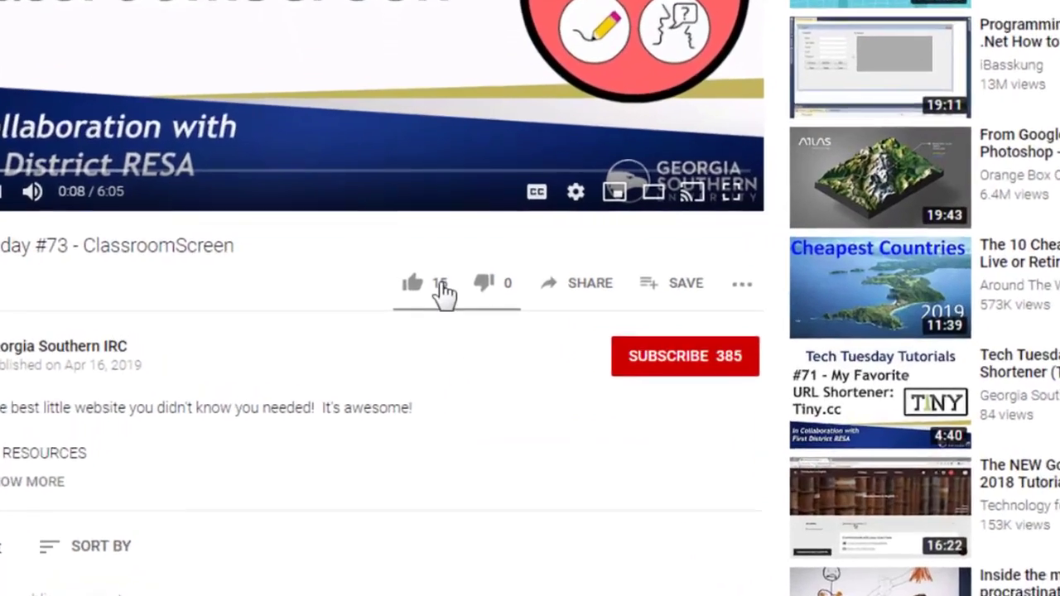
{"action": "left_click", "coordinate": [422, 279]}
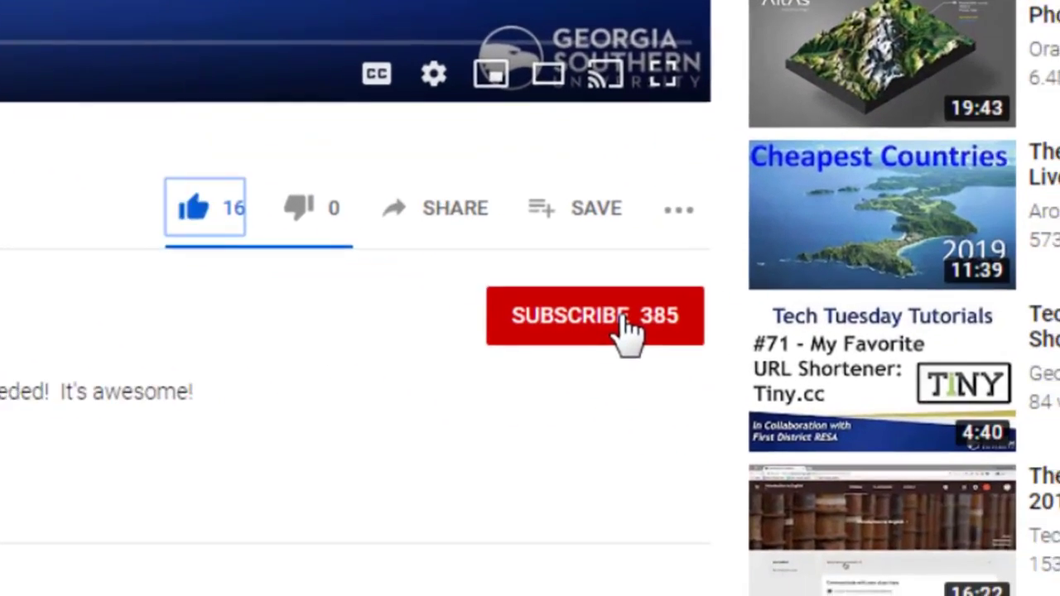
{"action": "left_click", "coordinate": [621, 319]}
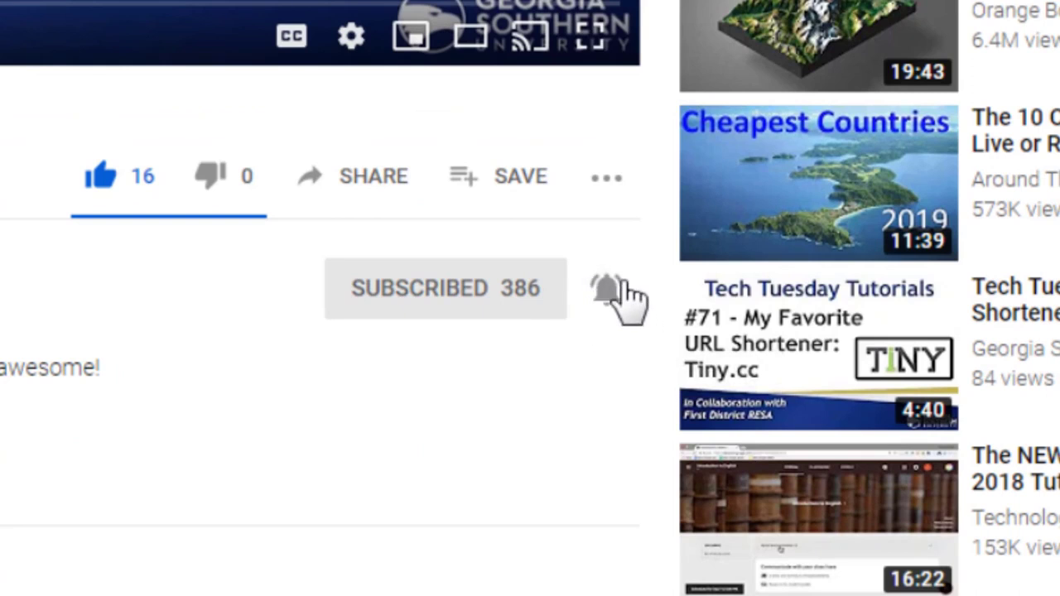
Step: Open the public comment field below the ClassroomScreen video
{"action": "scroll", "coordinate": [66, 499], "scroll_direction": "down", "scroll_amount": 5}
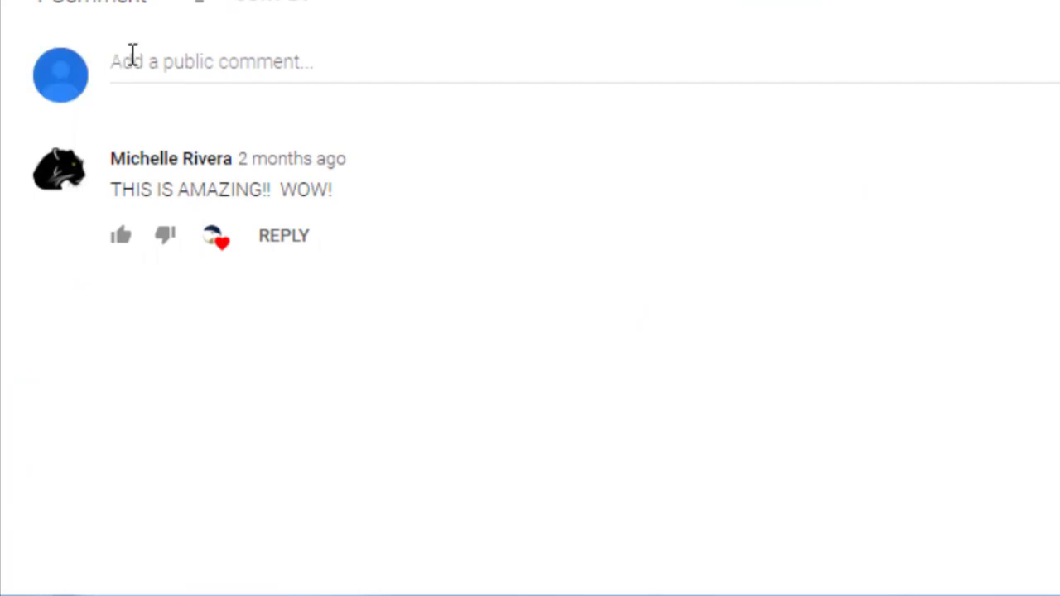
{"action": "left_click", "coordinate": [152, 59]}
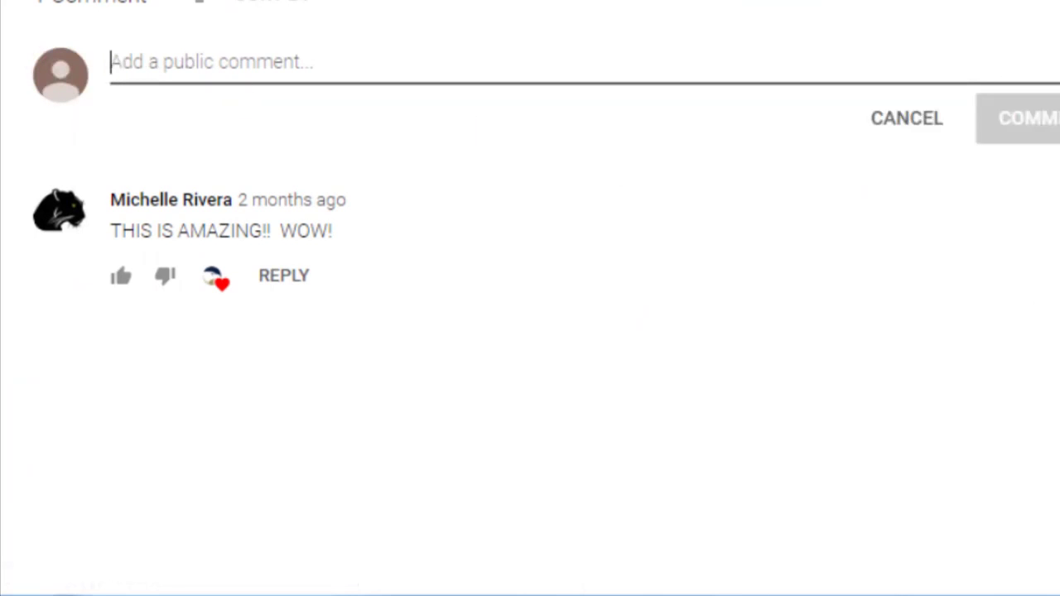